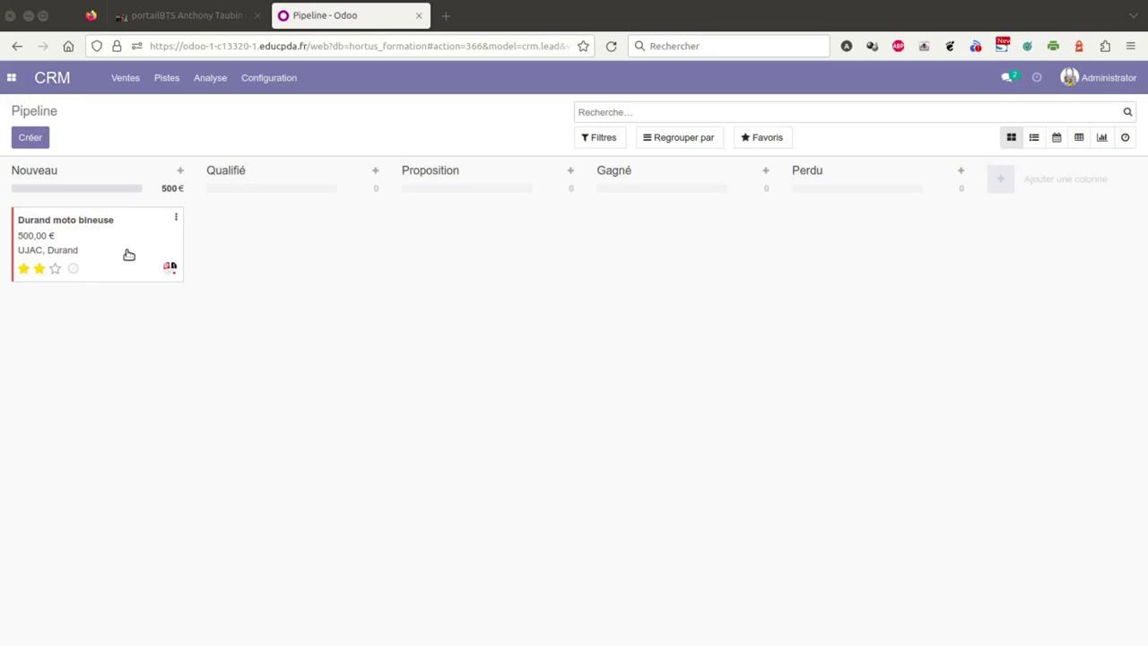
Move the moto bineuse opportunity from Nouveau to the Qualifié stage and open it for editing
drag(55, 235, 251, 234)
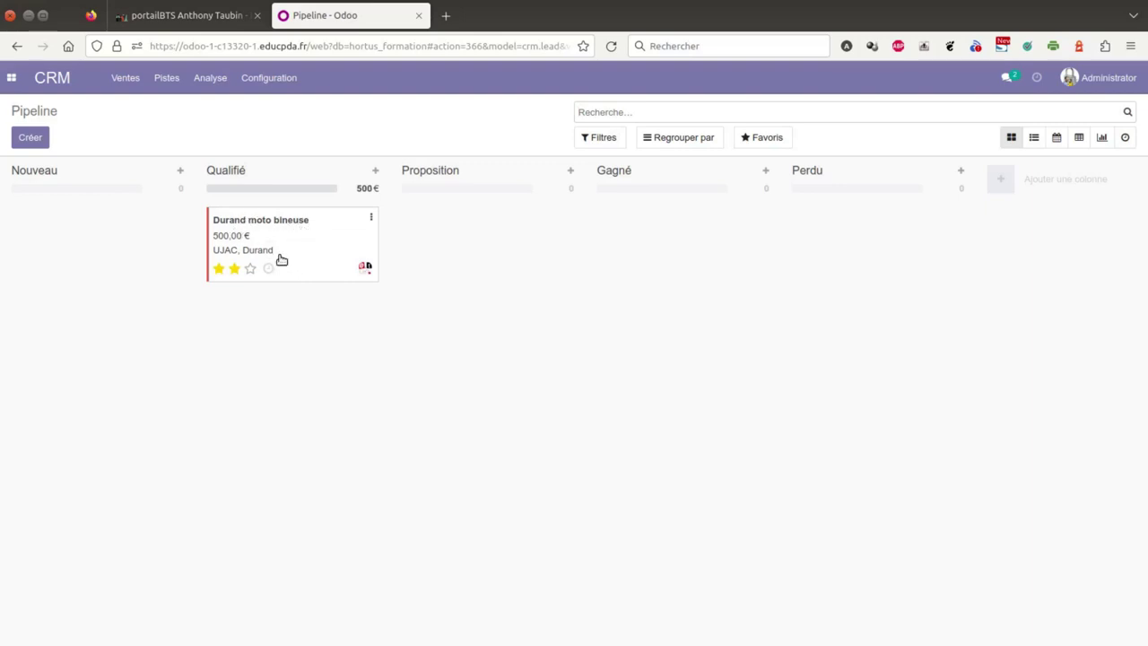
click(372, 218)
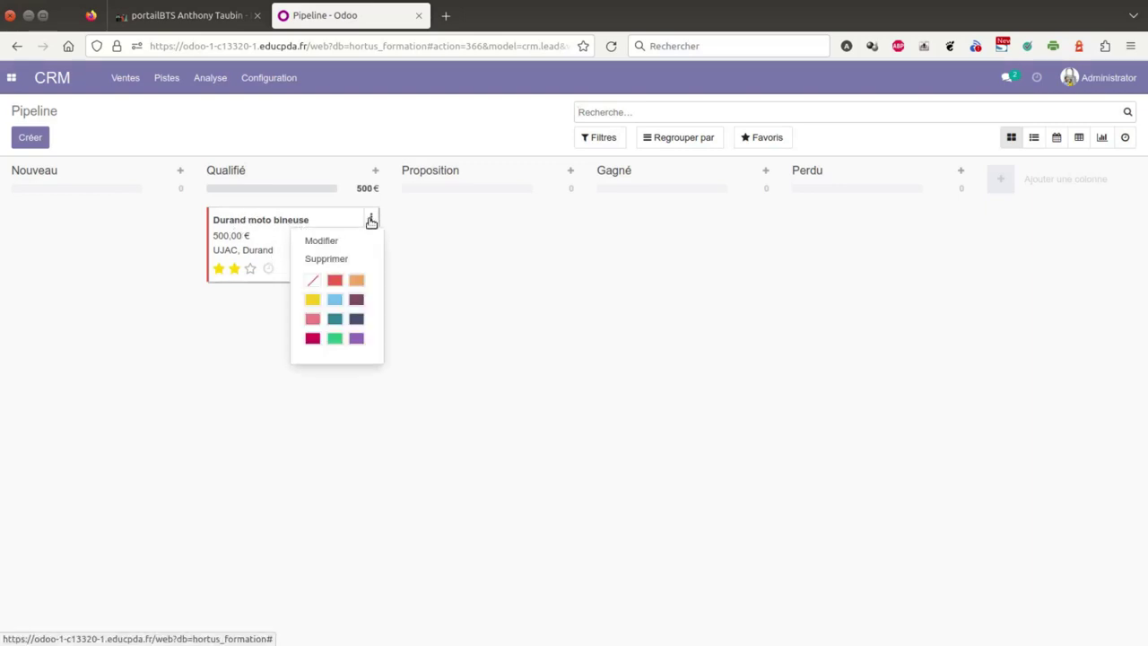
click(323, 241)
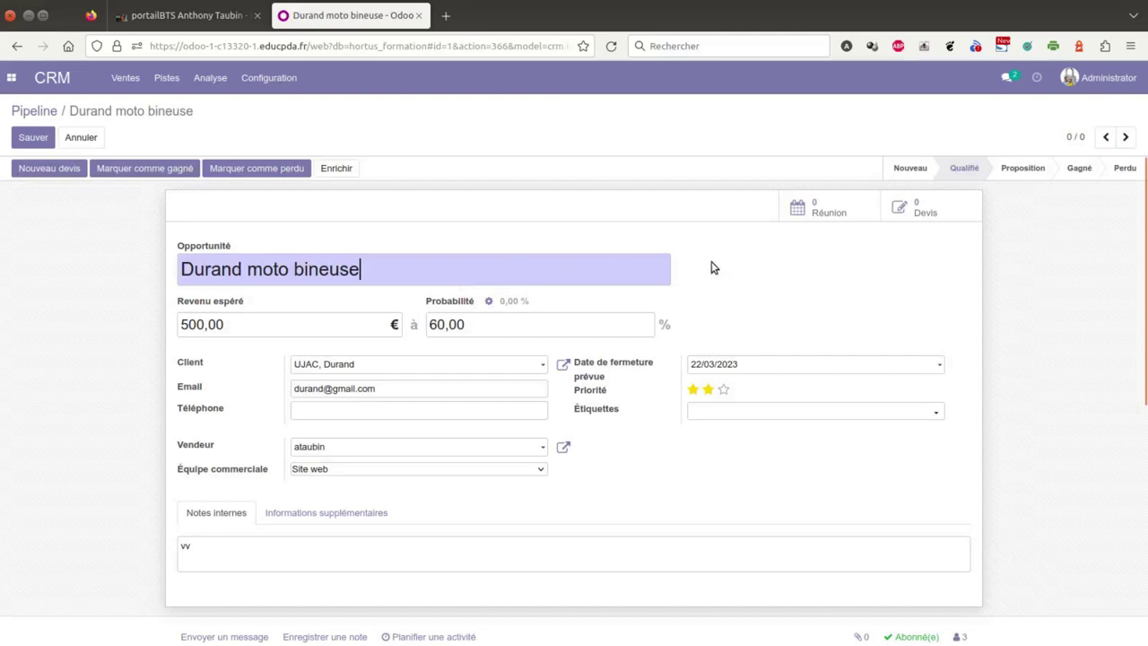
Schedule a Rendez-vous activity for the opportunity in the calendar, on Friday 24 February 2023 at 15:30
scroll(710, 274, down, 5)
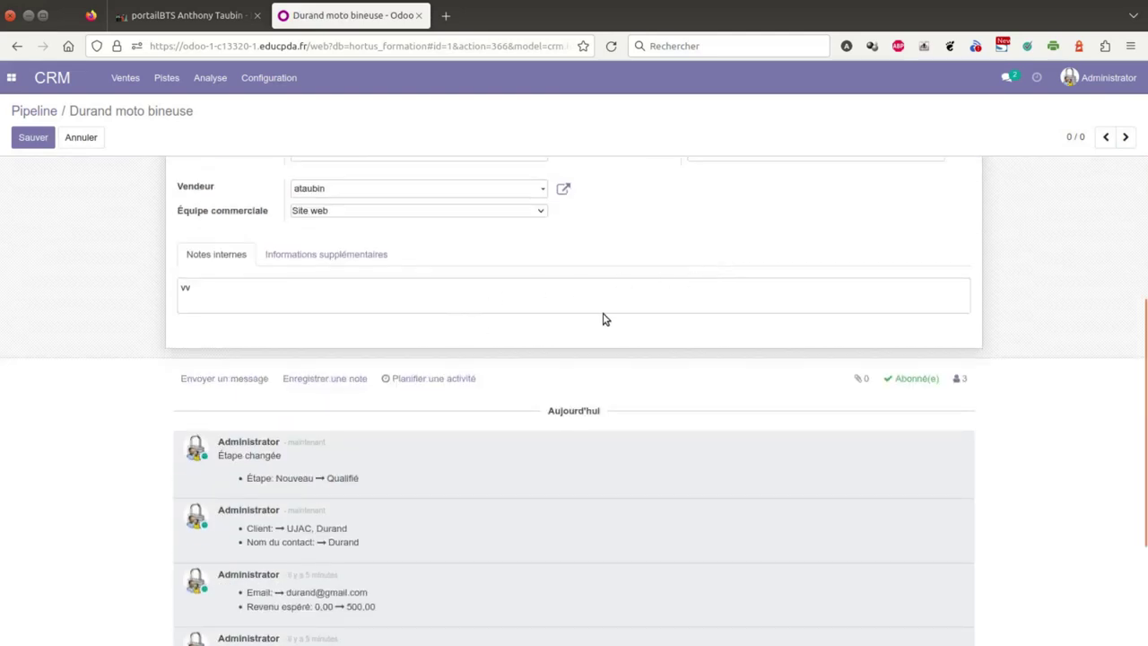
click(462, 379)
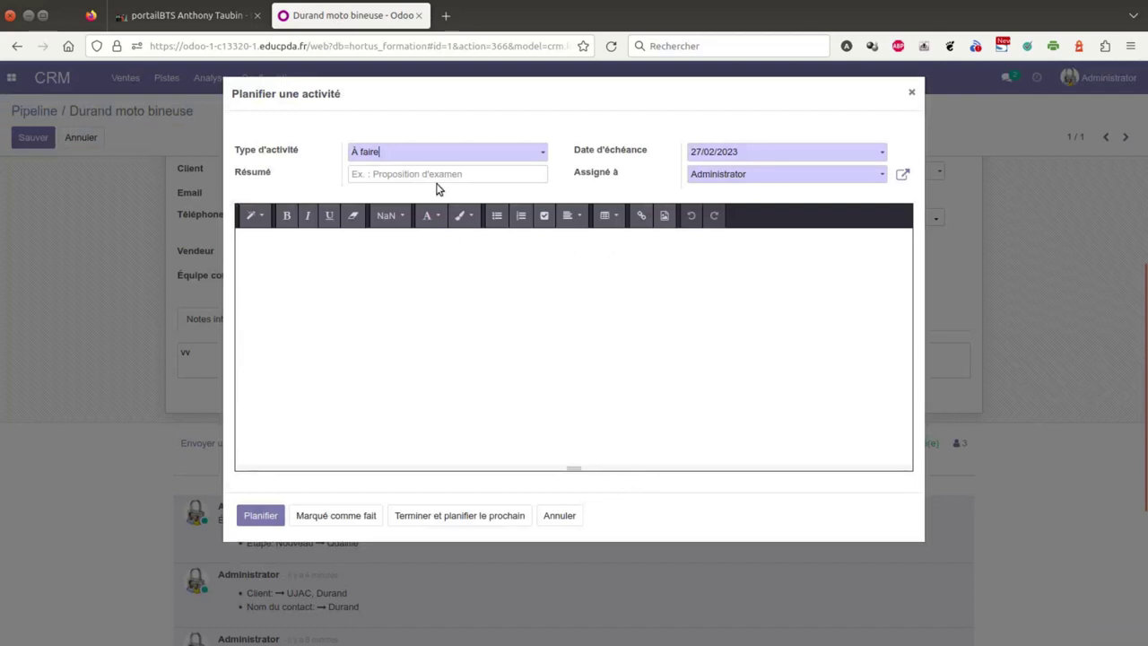
click(541, 154)
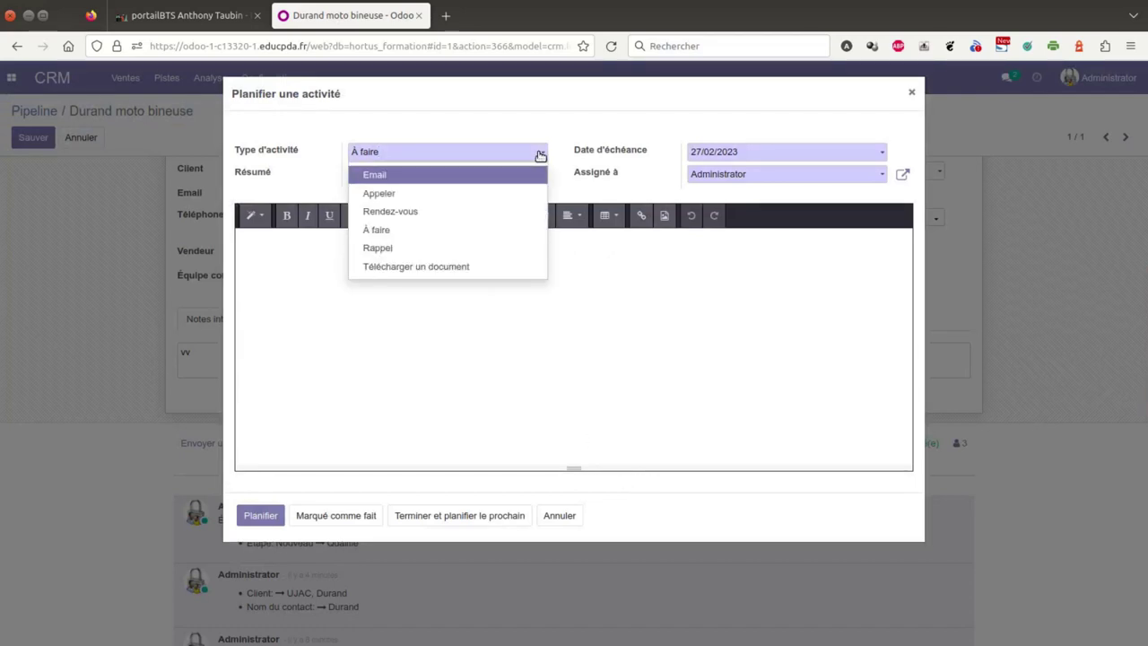
click(431, 213)
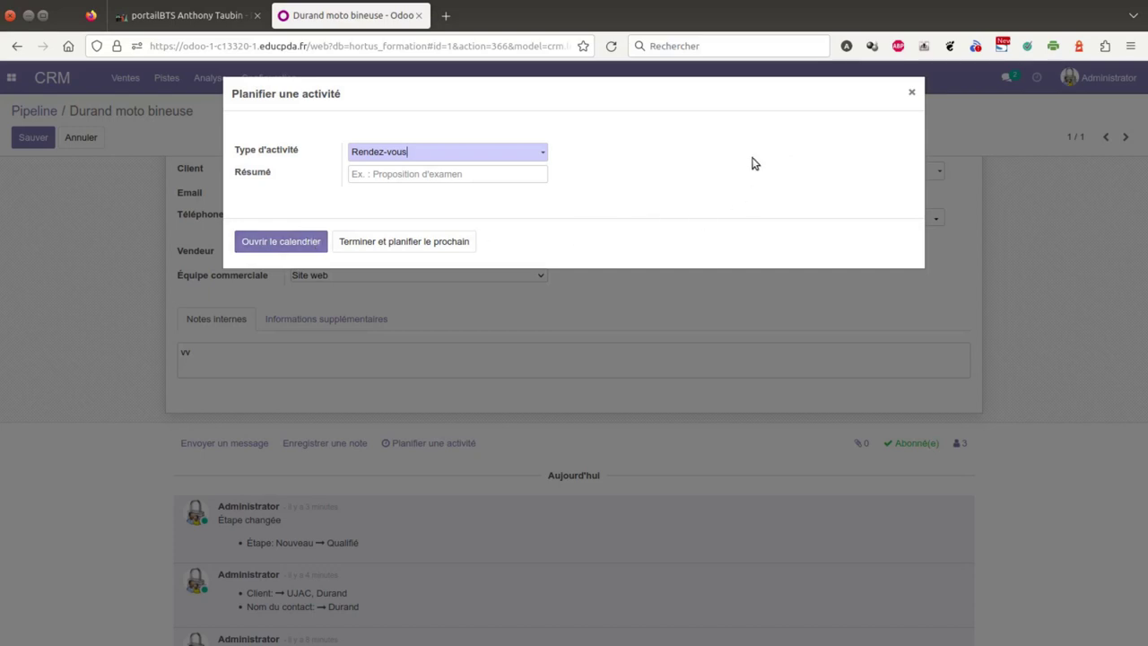
click(309, 244)
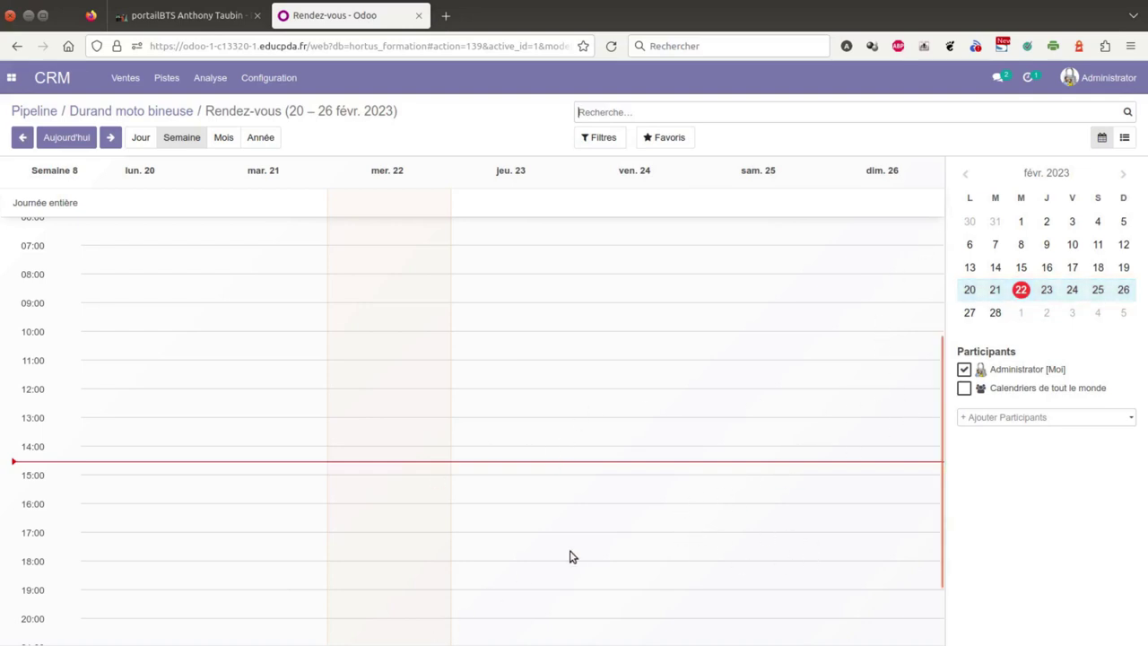
click(642, 497)
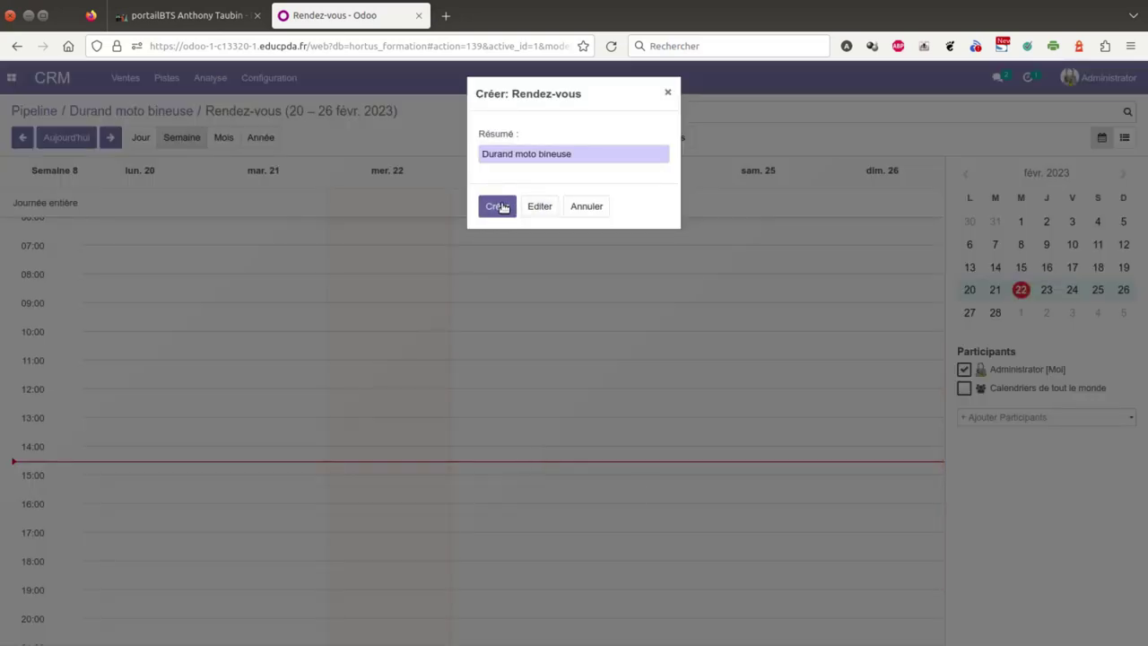
click(501, 206)
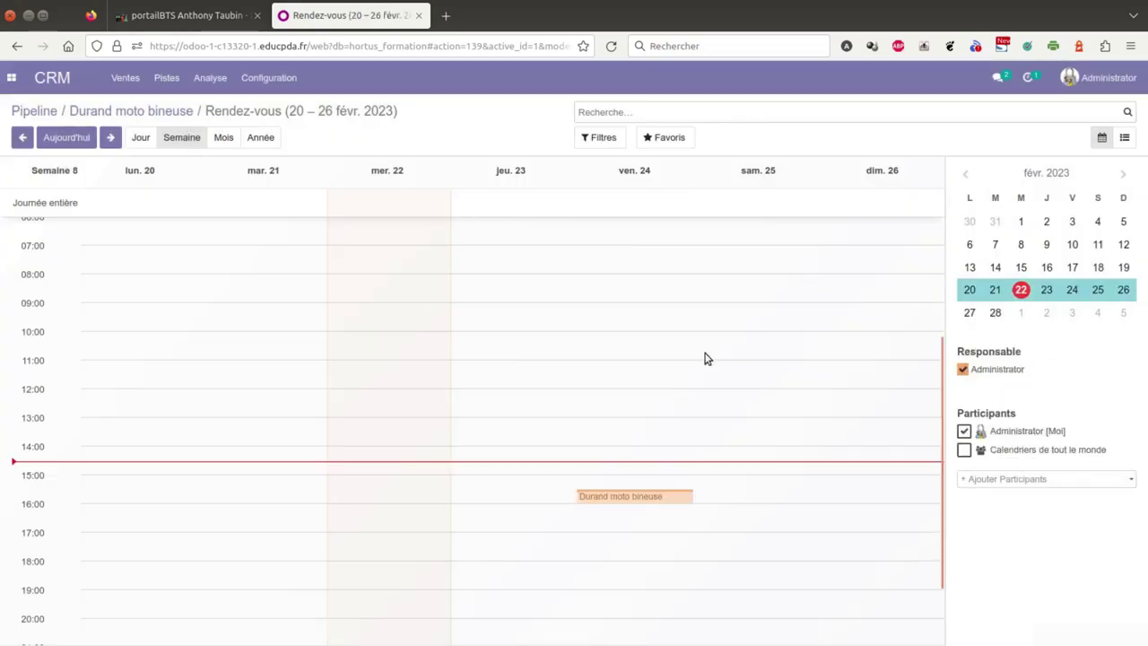
Edit the 24 February meeting with reminder "Notification - 2 heures", location "chez le contact" and tag "négo prix", and save it
double_click(642, 493)
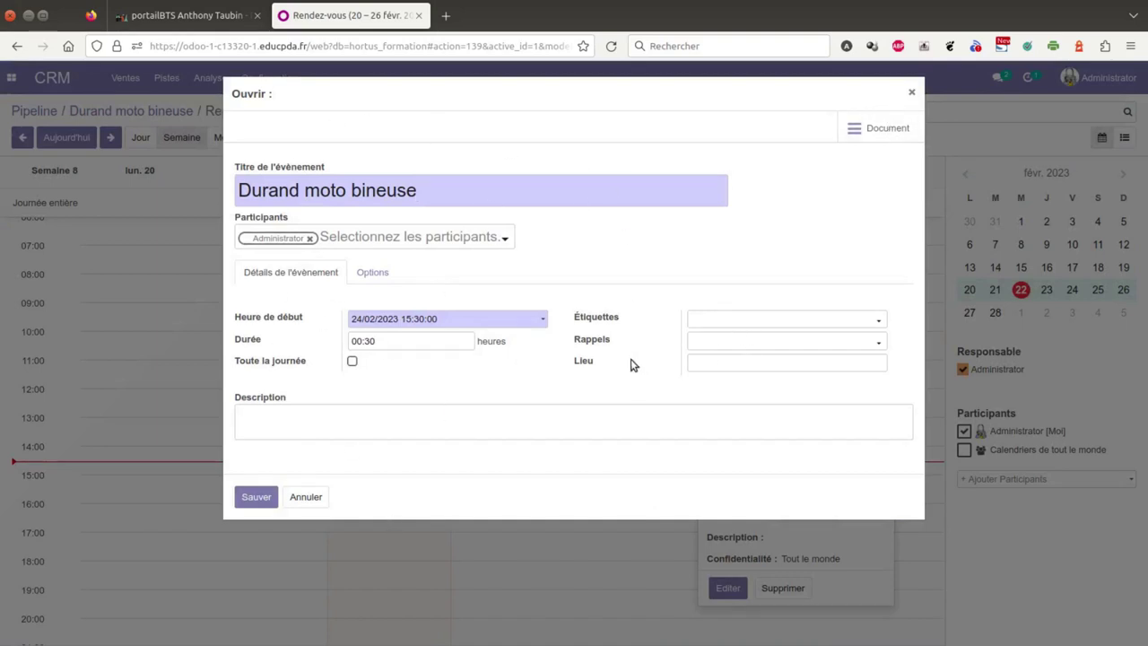
click(718, 347)
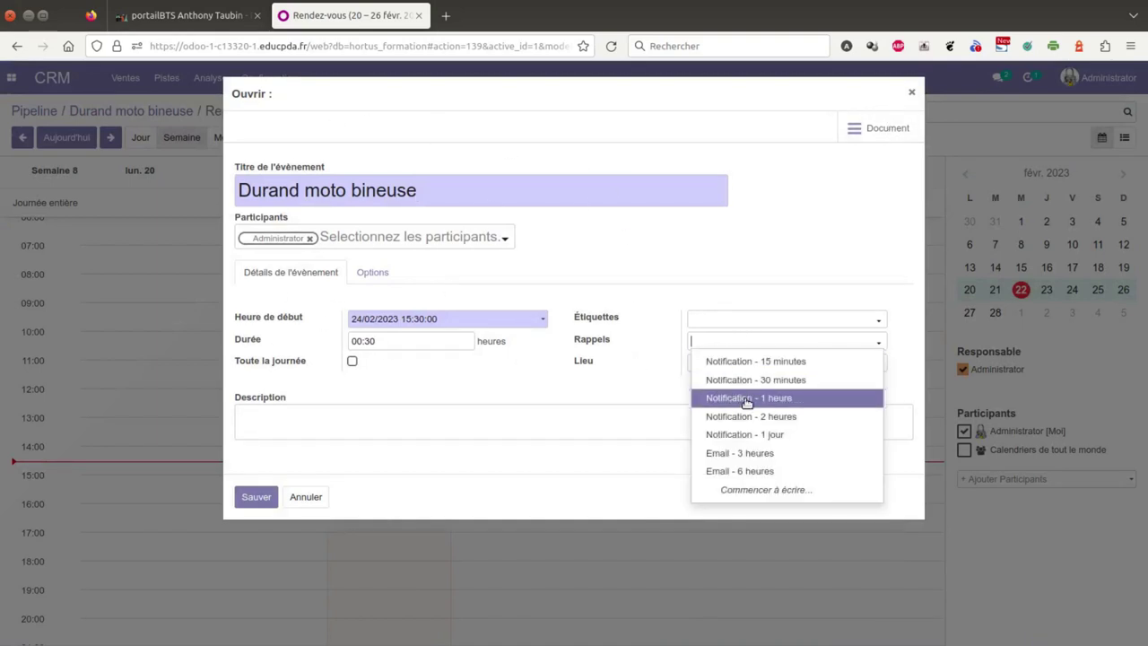
click(781, 418)
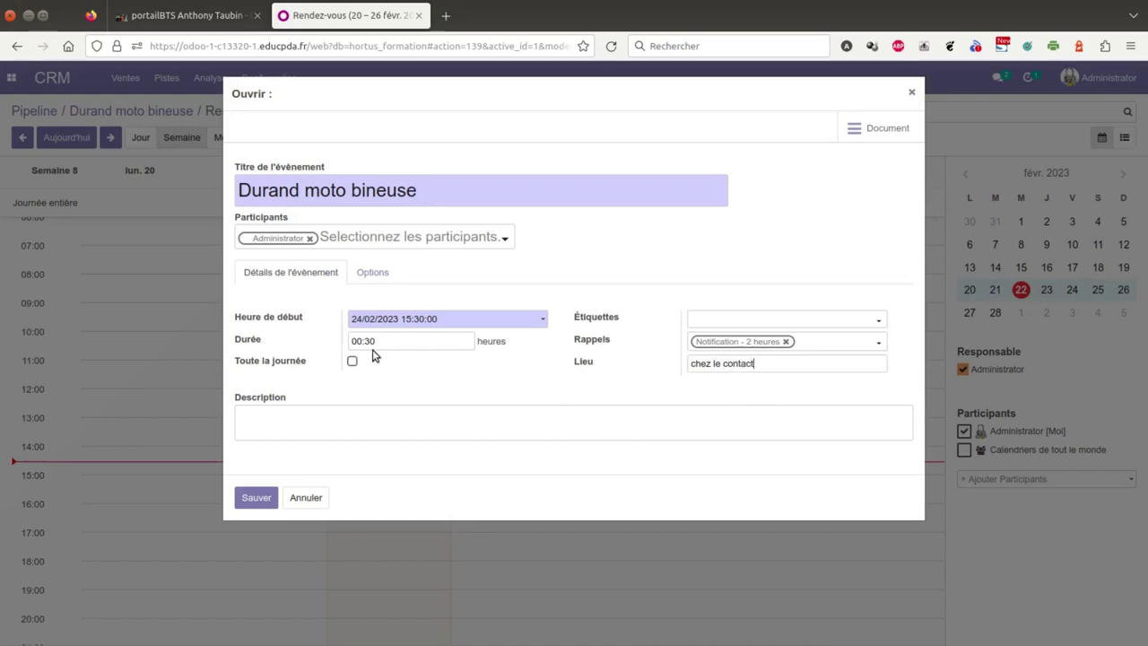
click(744, 323)
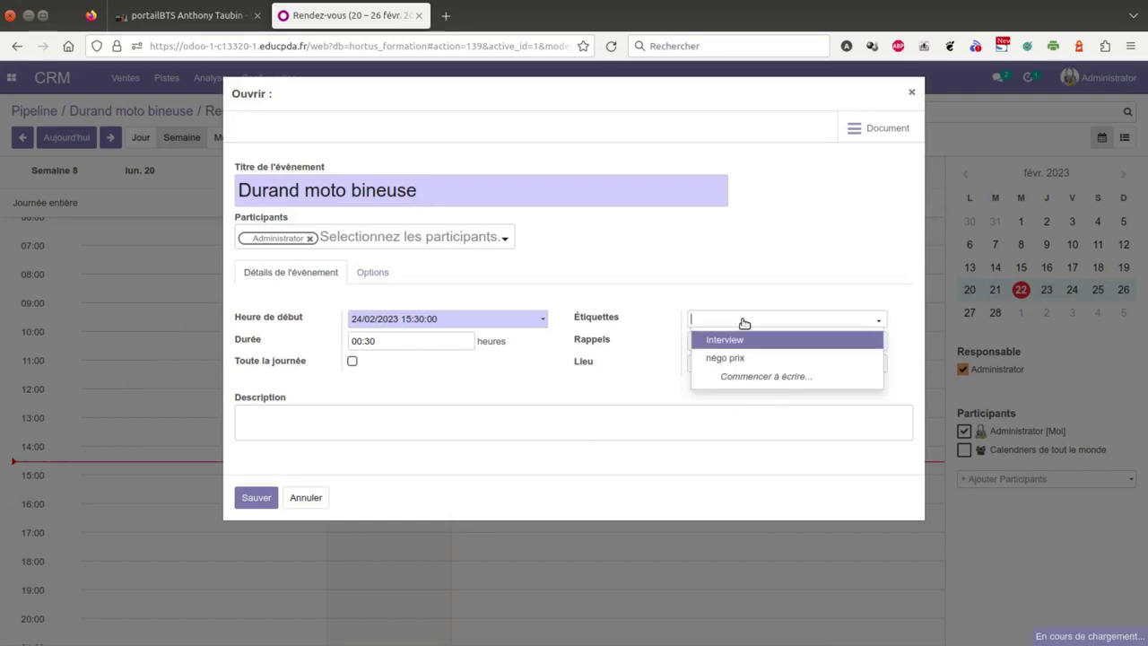
click(743, 358)
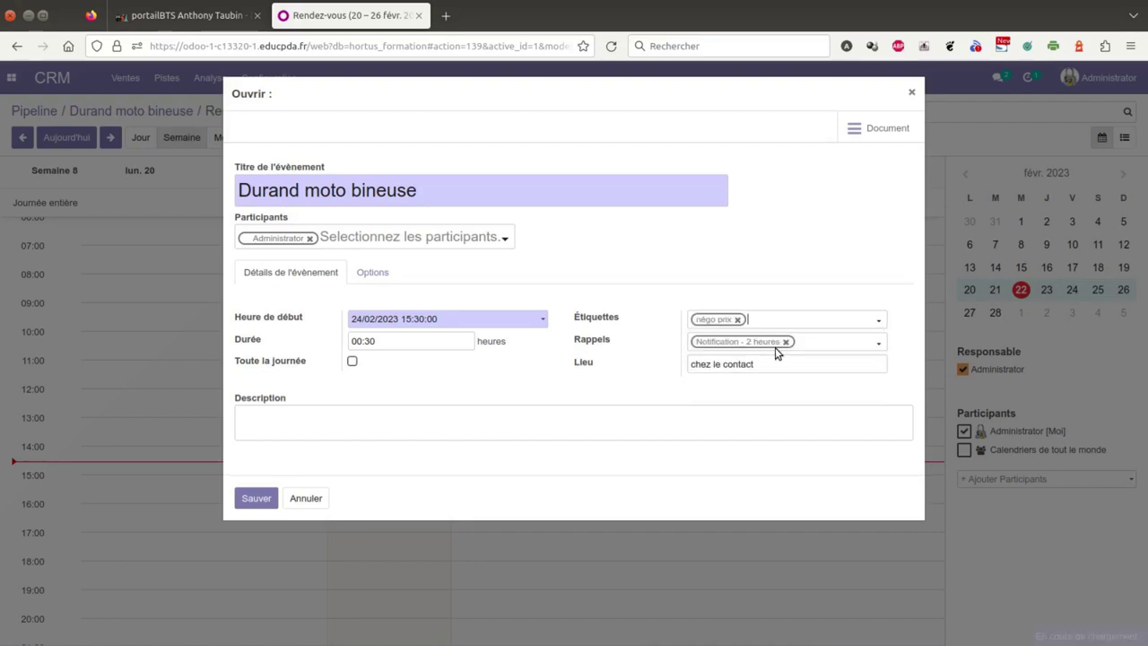
click(384, 274)
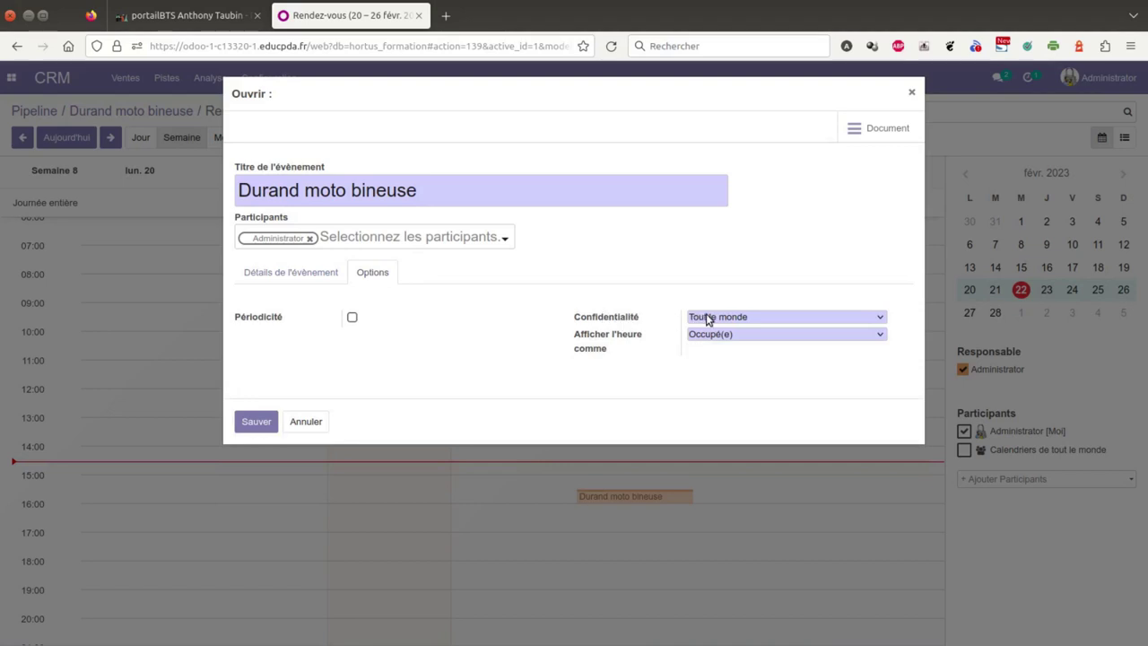
click(300, 280)
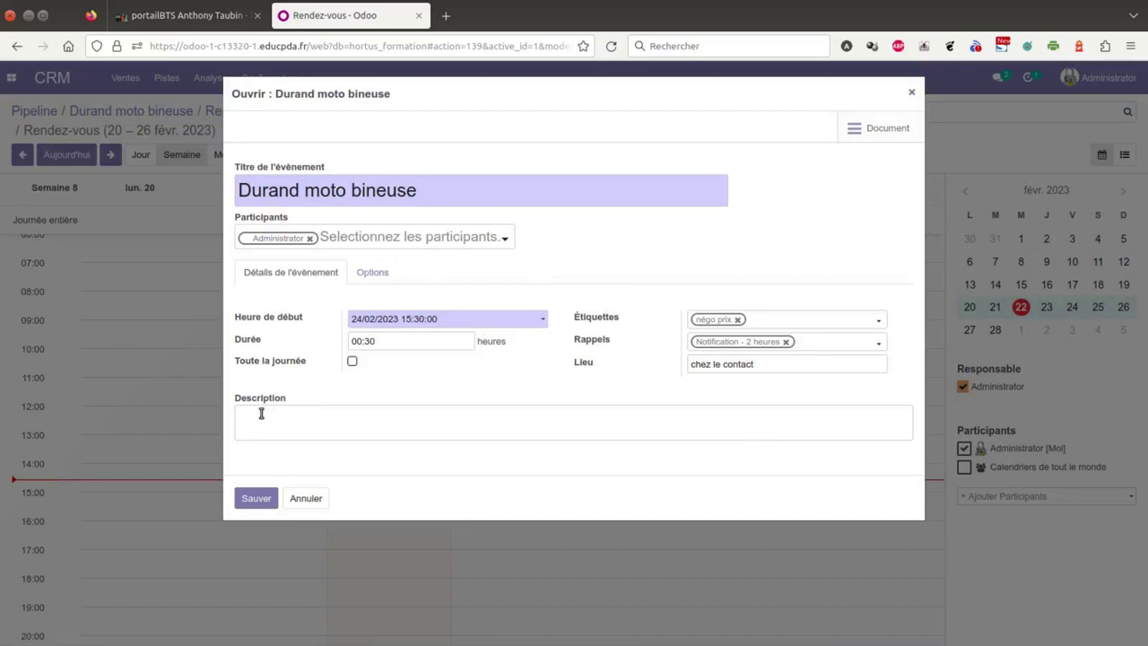
click(255, 500)
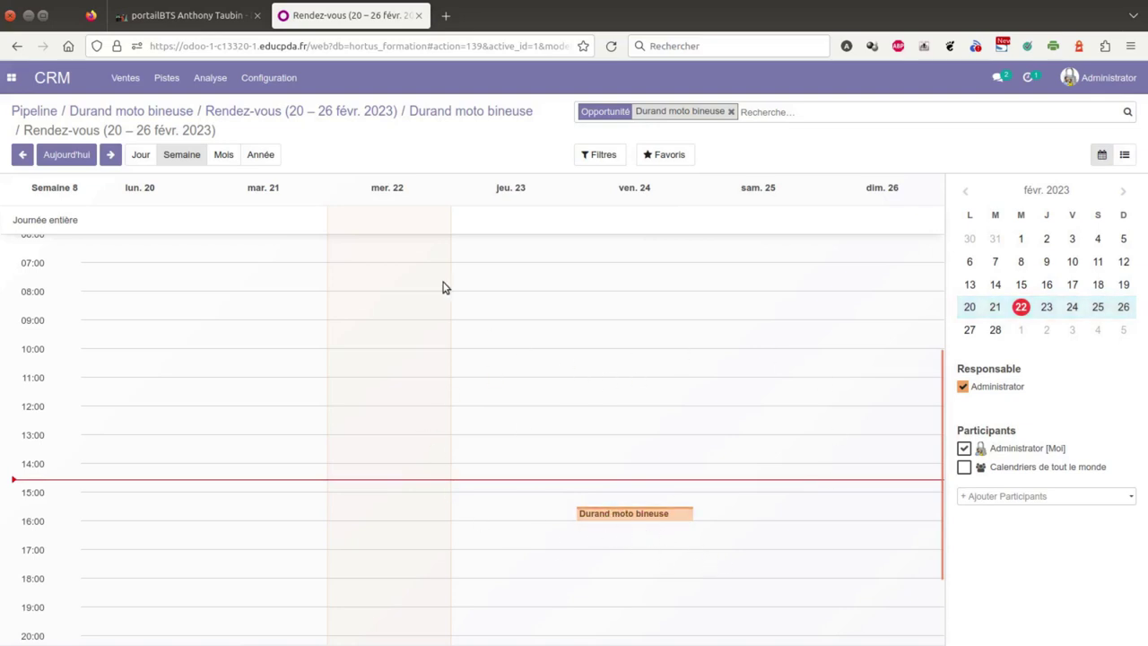
Return to the sales pipeline and remove the Mon Pipeline filter
click(133, 81)
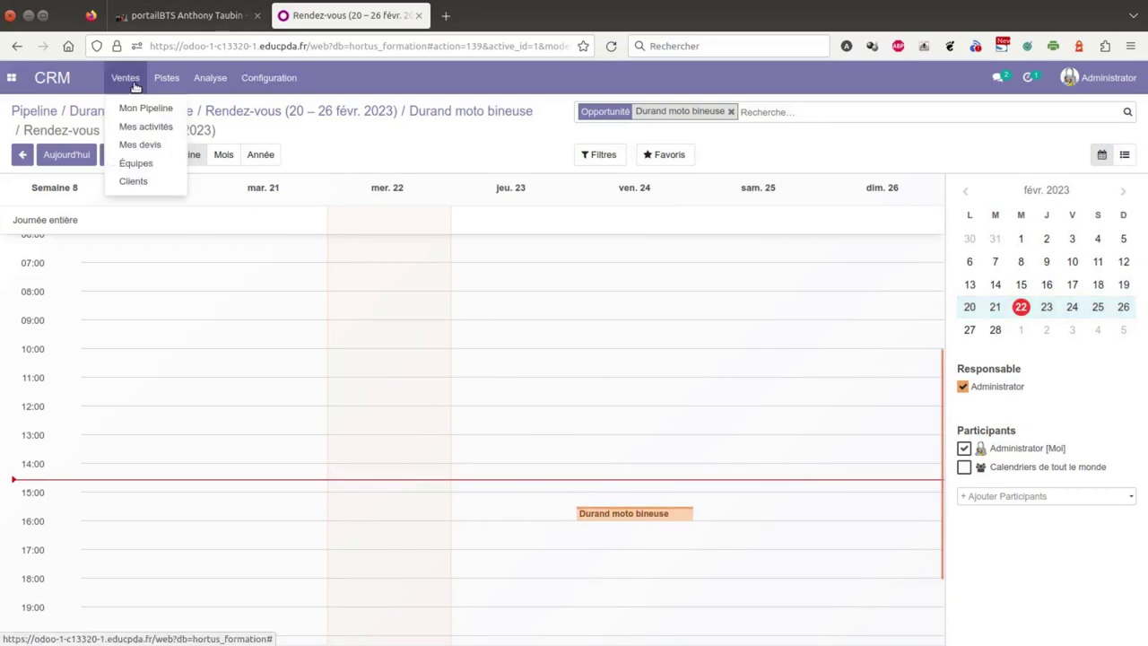
click(143, 109)
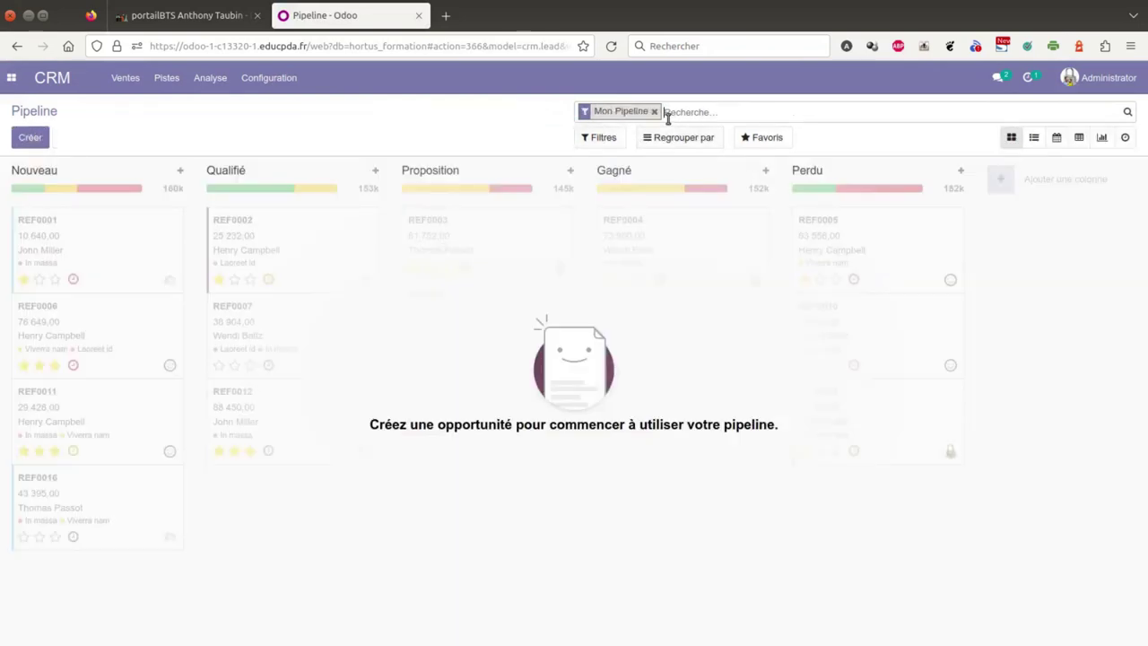
click(654, 111)
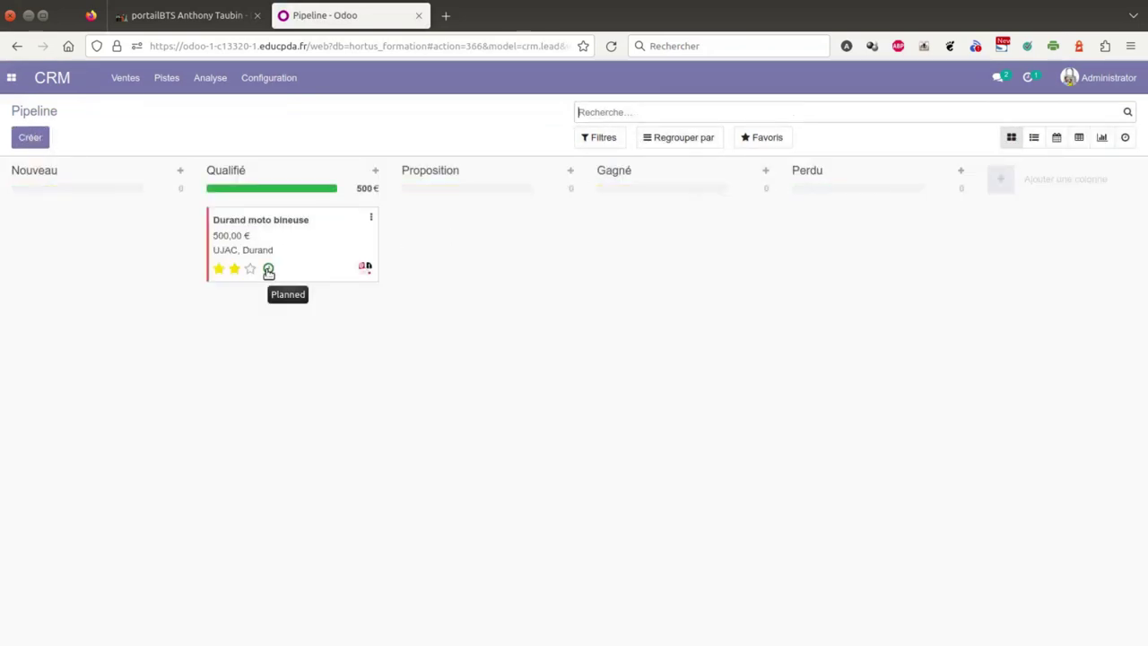
mouse_move(242, 190)
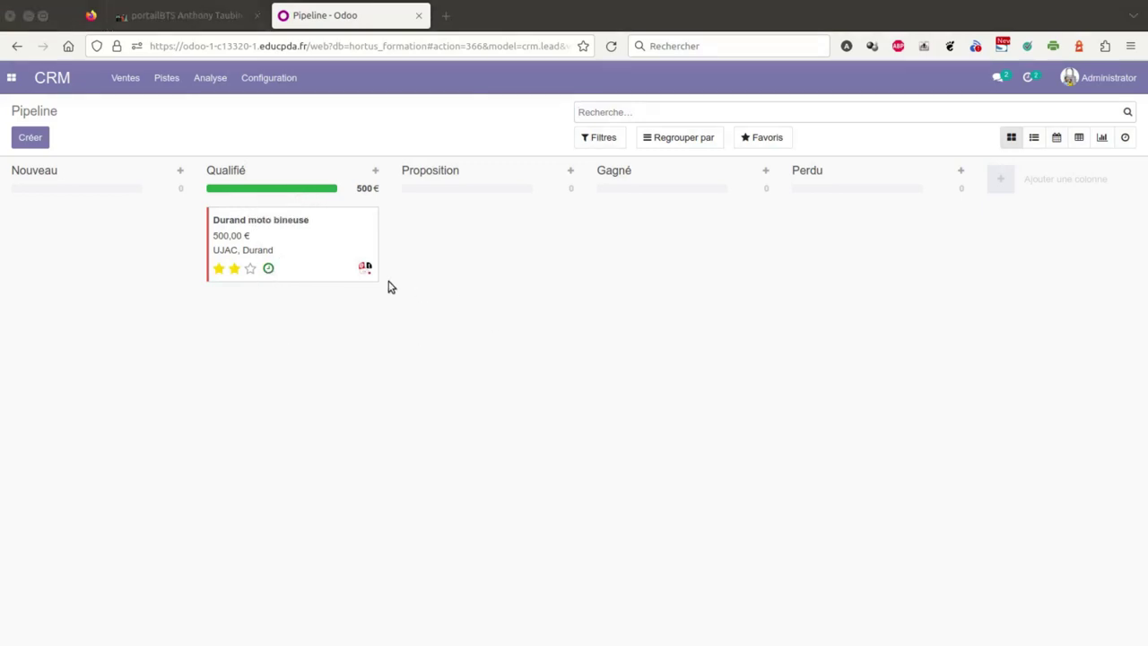
click(268, 269)
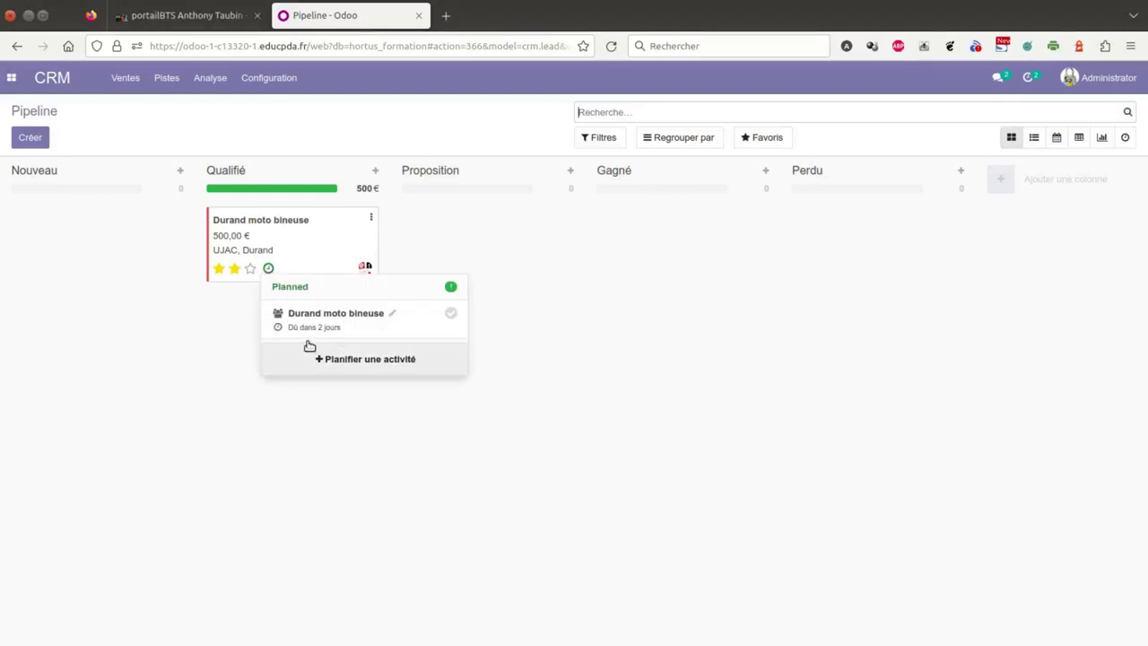
click(453, 314)
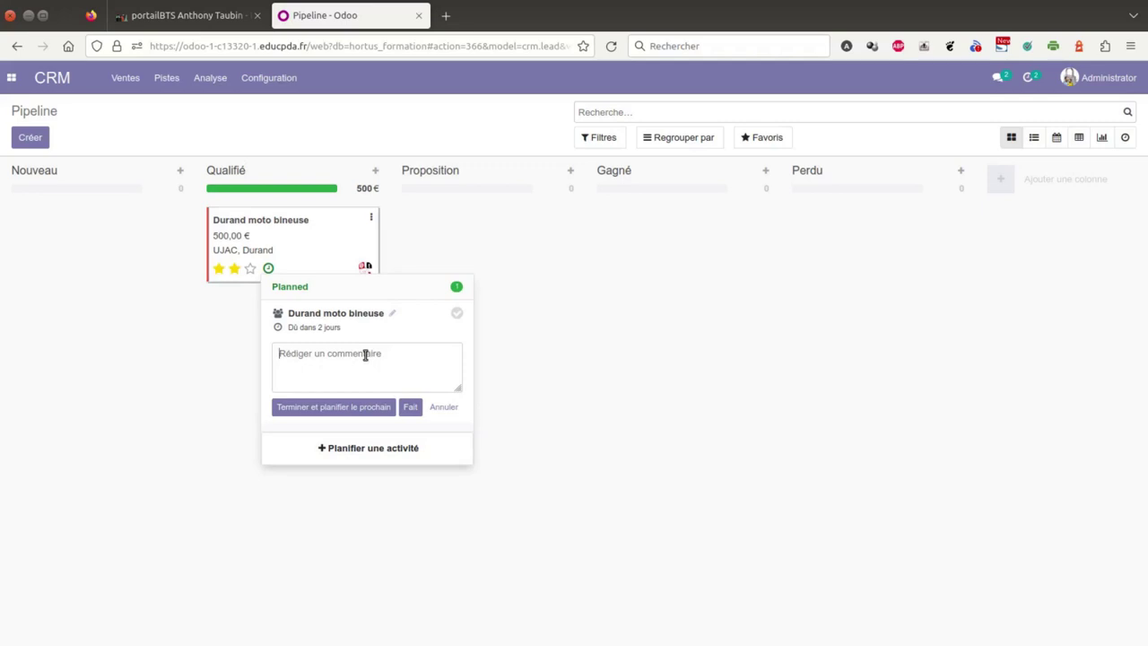
key(Escape)
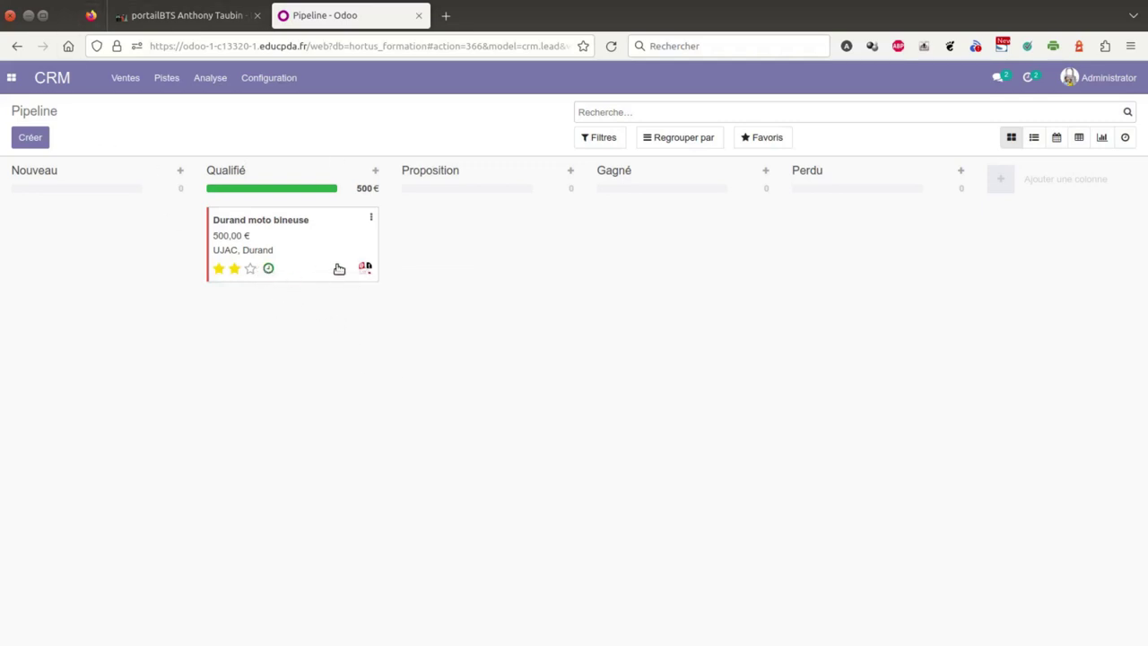
Mark the opportunity's planned meeting as done and move the opportunity to the Proposition stage
click(268, 268)
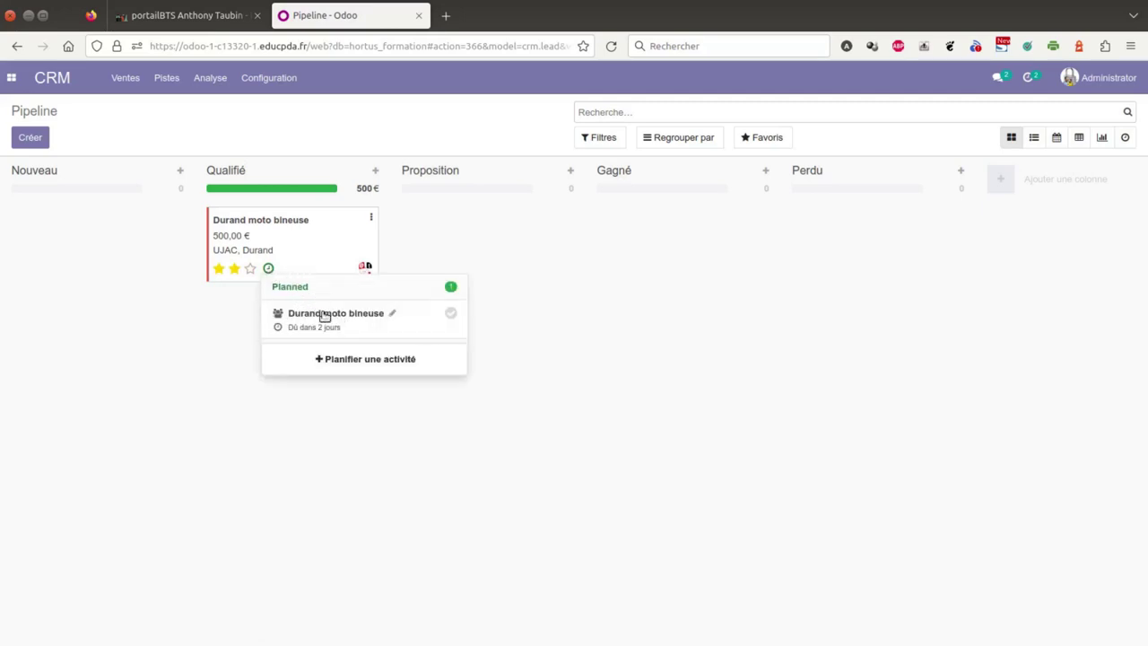
click(450, 314)
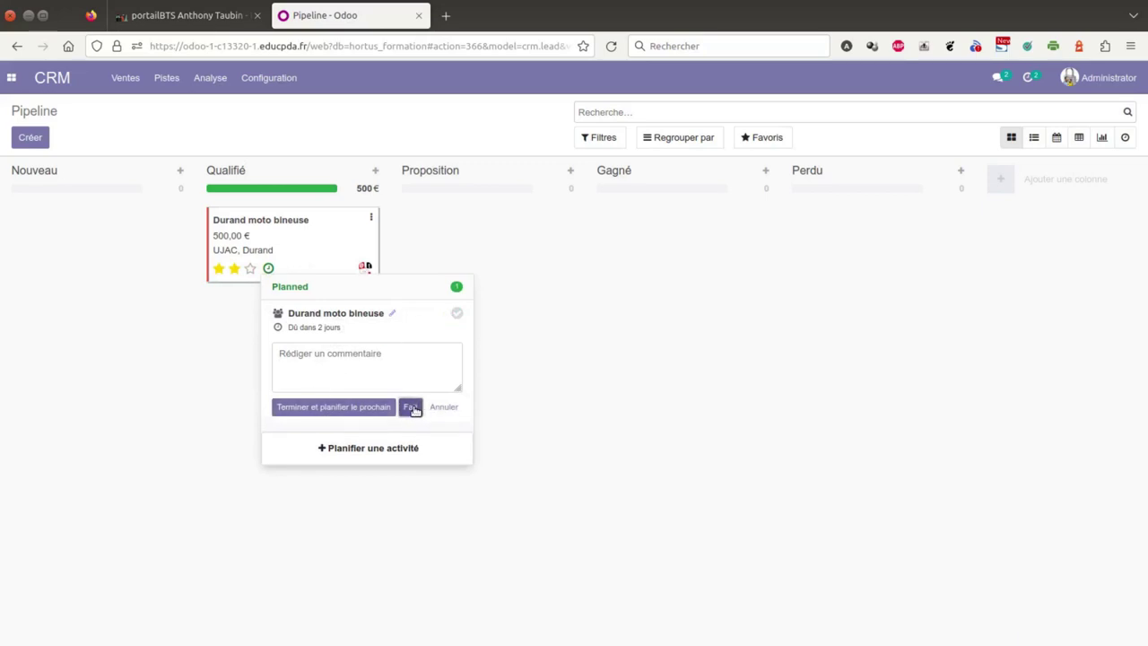
click(410, 408)
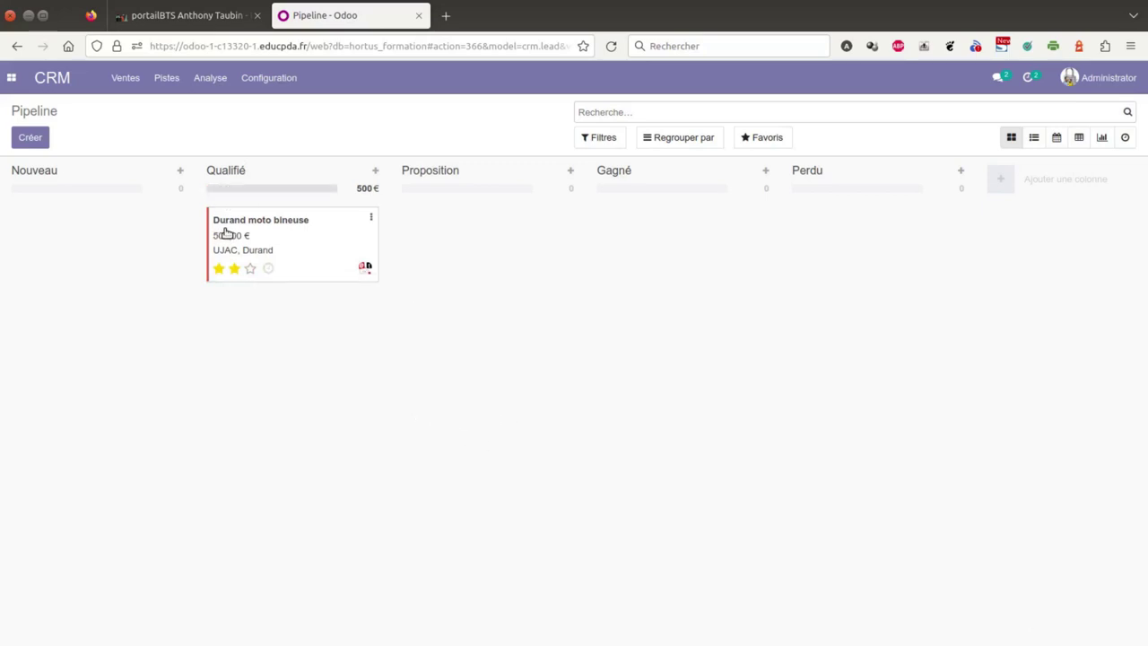
drag(225, 232, 414, 231)
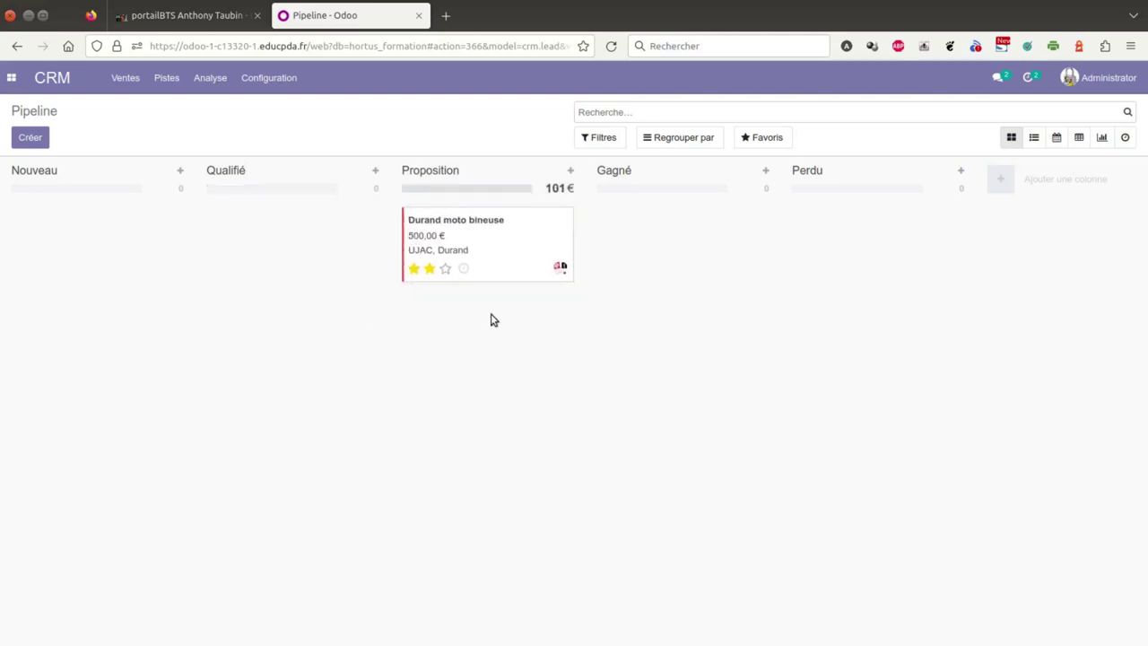
Open the moto bineuse opportunity for editing and set its expected revenue to 450,00 €
click(459, 226)
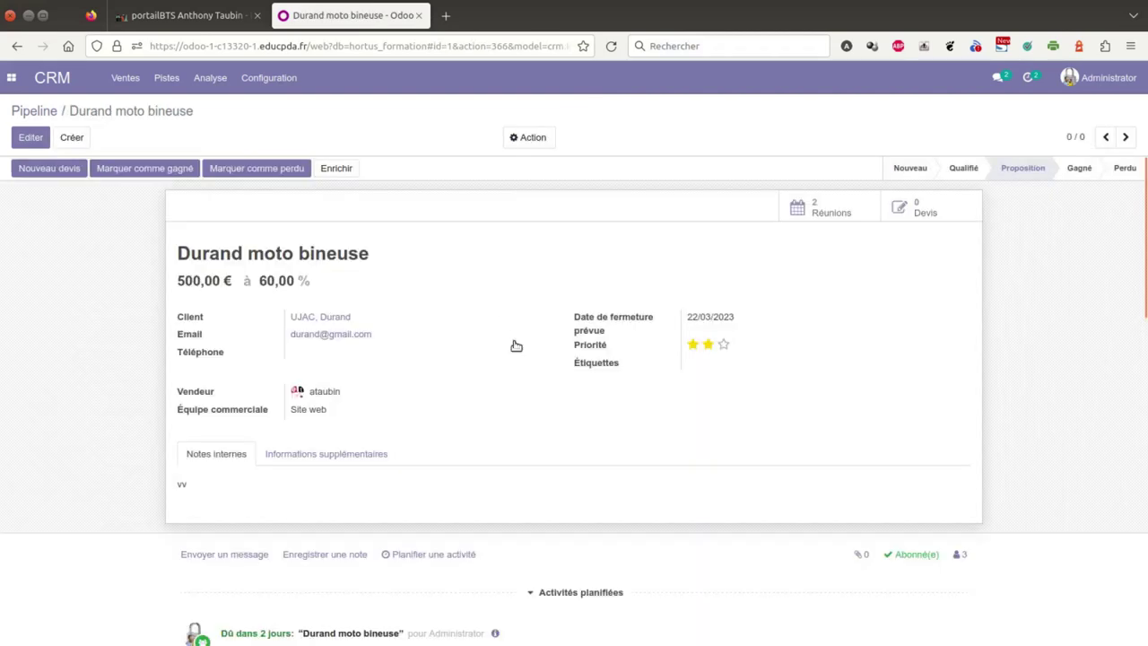
click(30, 138)
drag(194, 324, 137, 330)
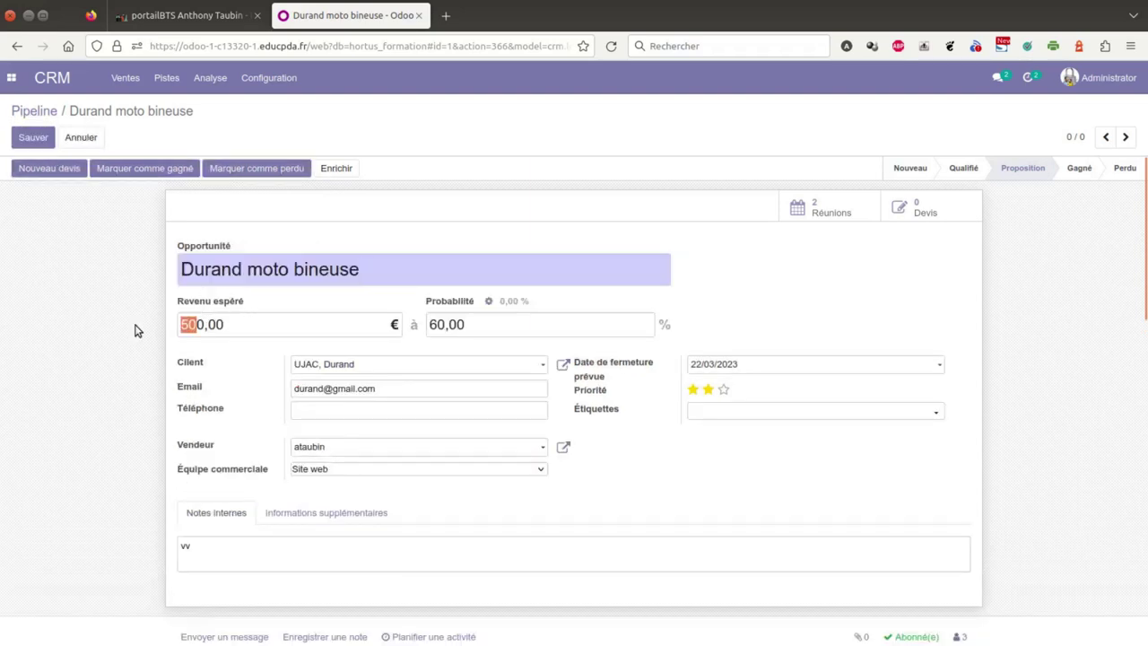
text(45)
Replace the opportunity's internal note with "Prix négocié à 450 €"
scroll(250, 537, down, 3)
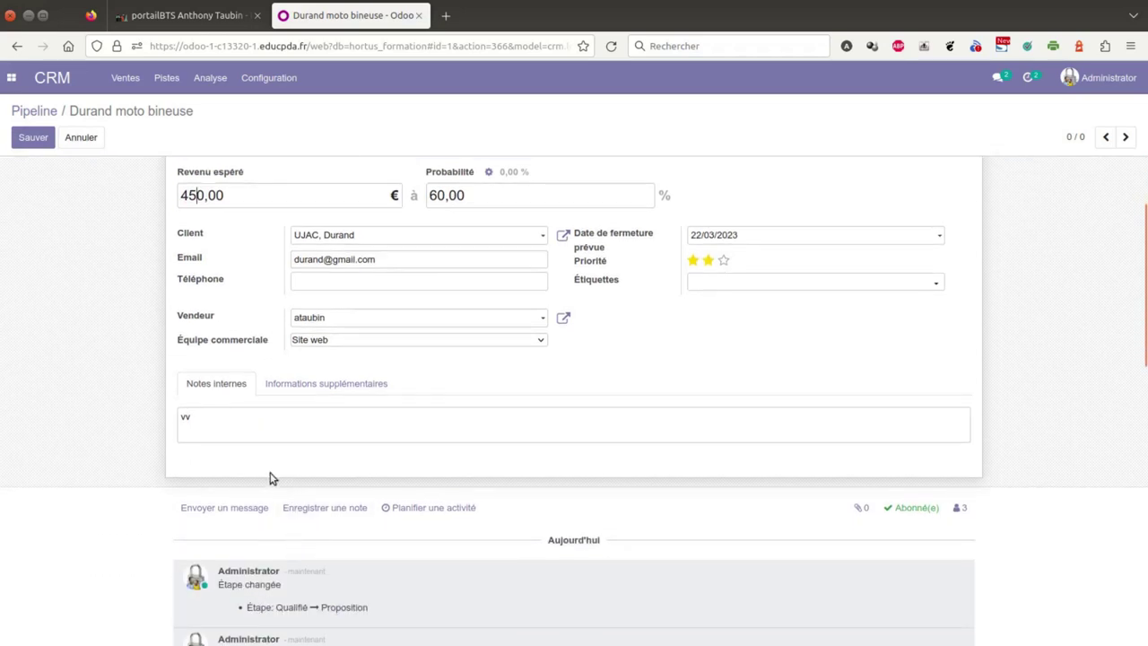
drag(211, 414, 149, 418)
text(Prix négoc)
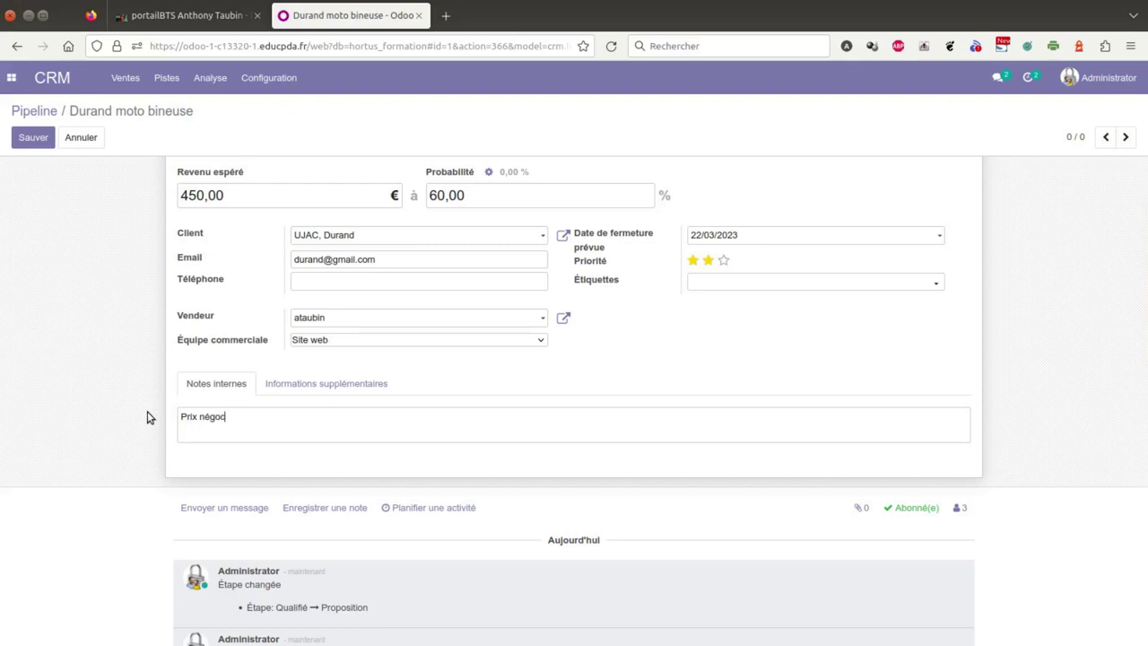
text(ié à 450 €)
Set the opportunity's probability to 80 %, save the record and return to the pipeline
scroll(526, 404, down, 3)
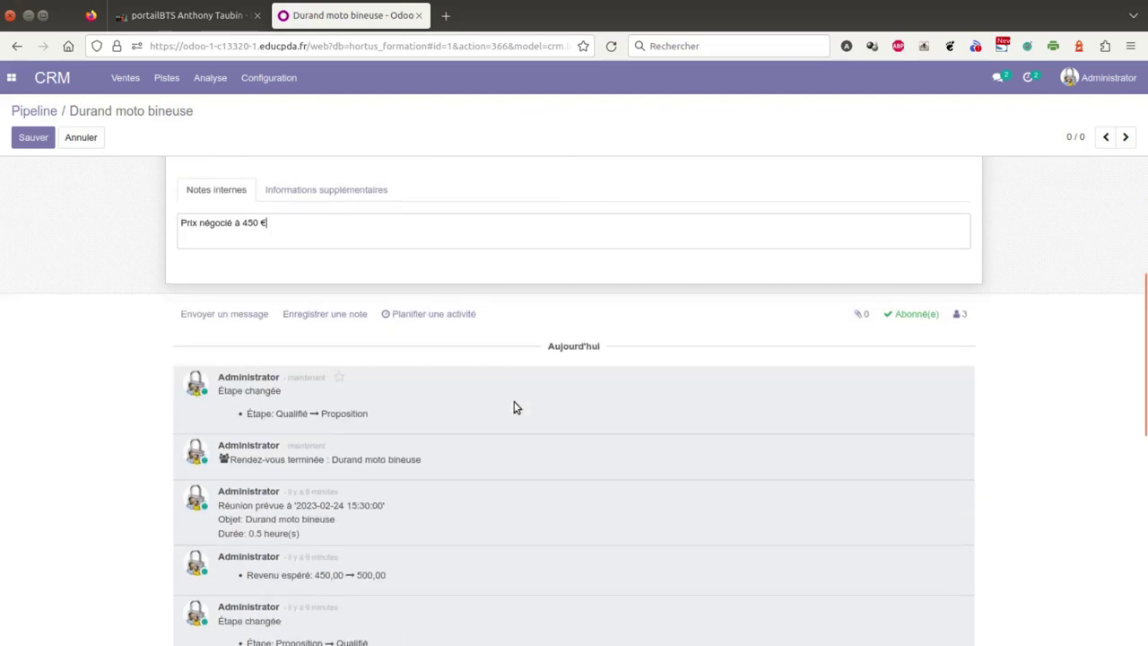
scroll(513, 405, up, 5)
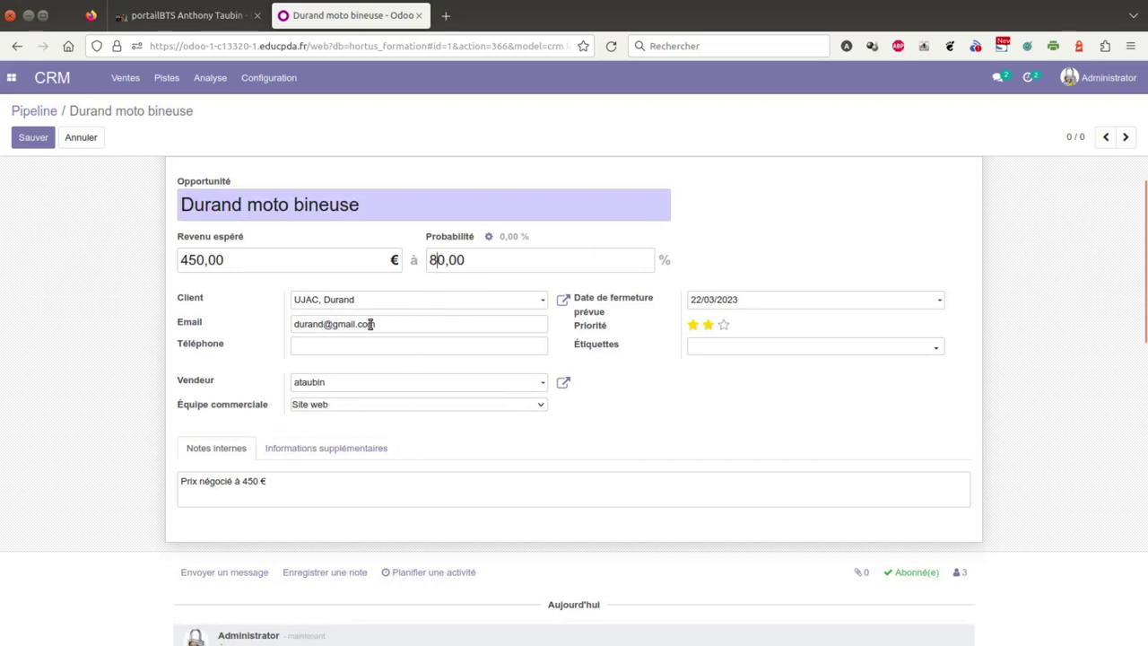
click(45, 137)
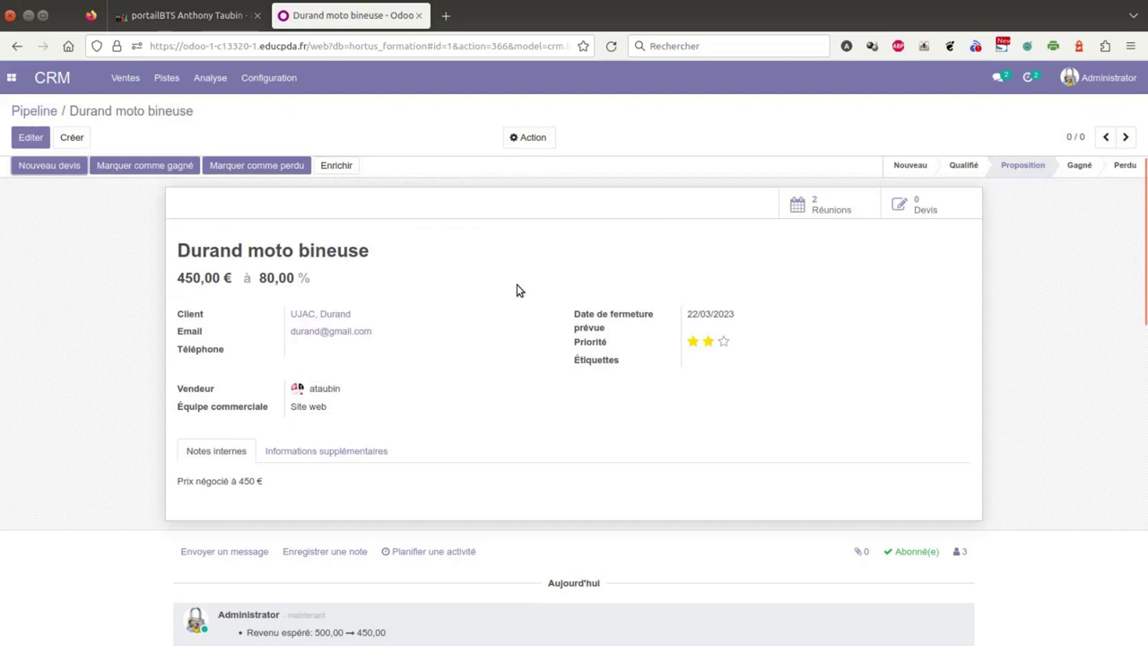
click(36, 111)
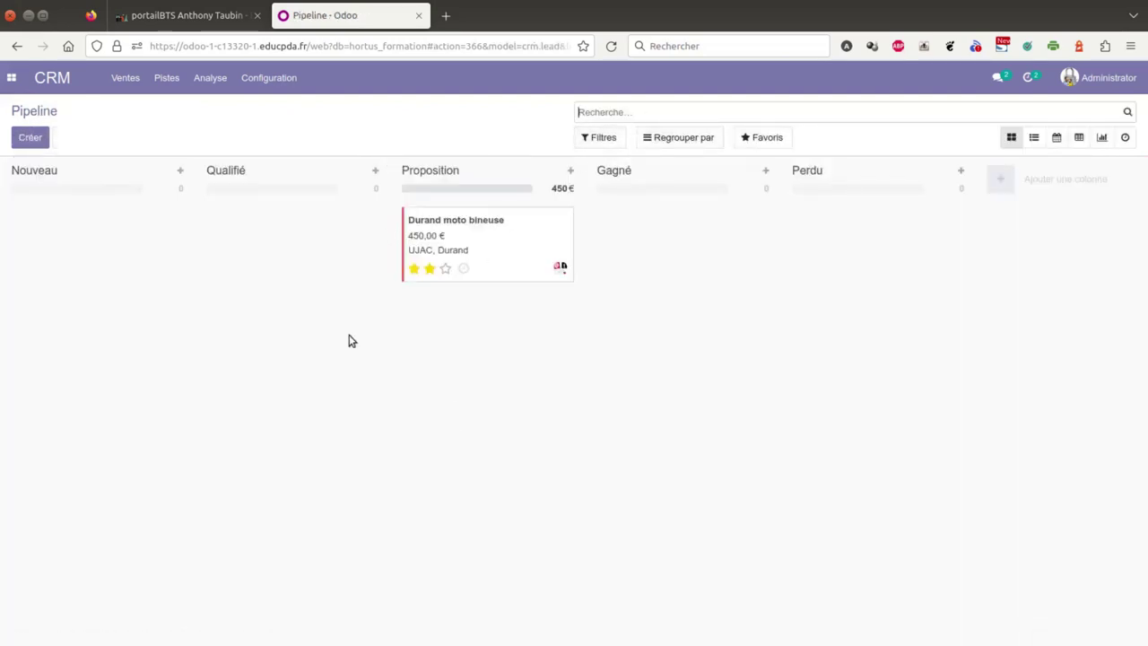
mouse_move(453, 190)
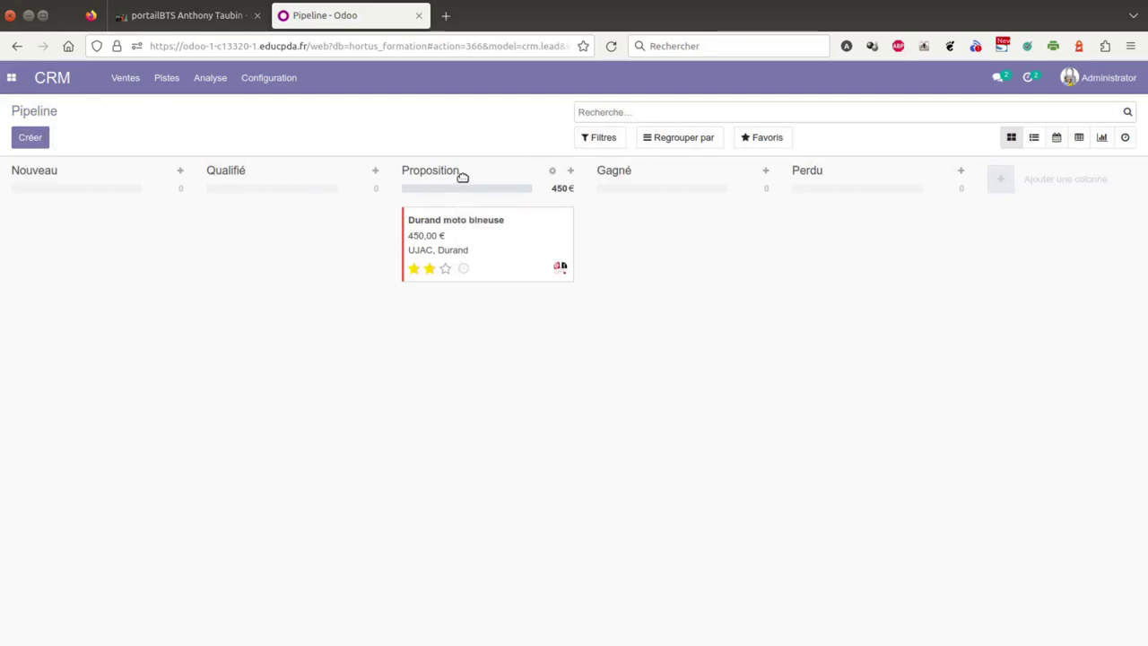